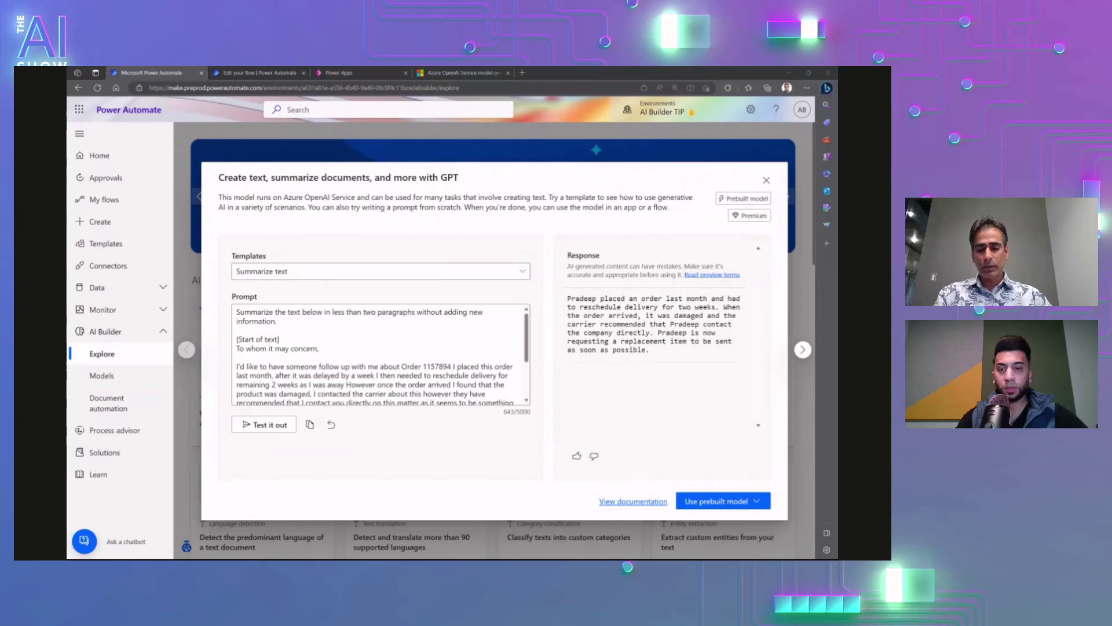
Add "Include the order number if provided" to the summarization prompt's opening instruction and test the prompt.
left_click(277, 321)
type("Include the order number if provided")
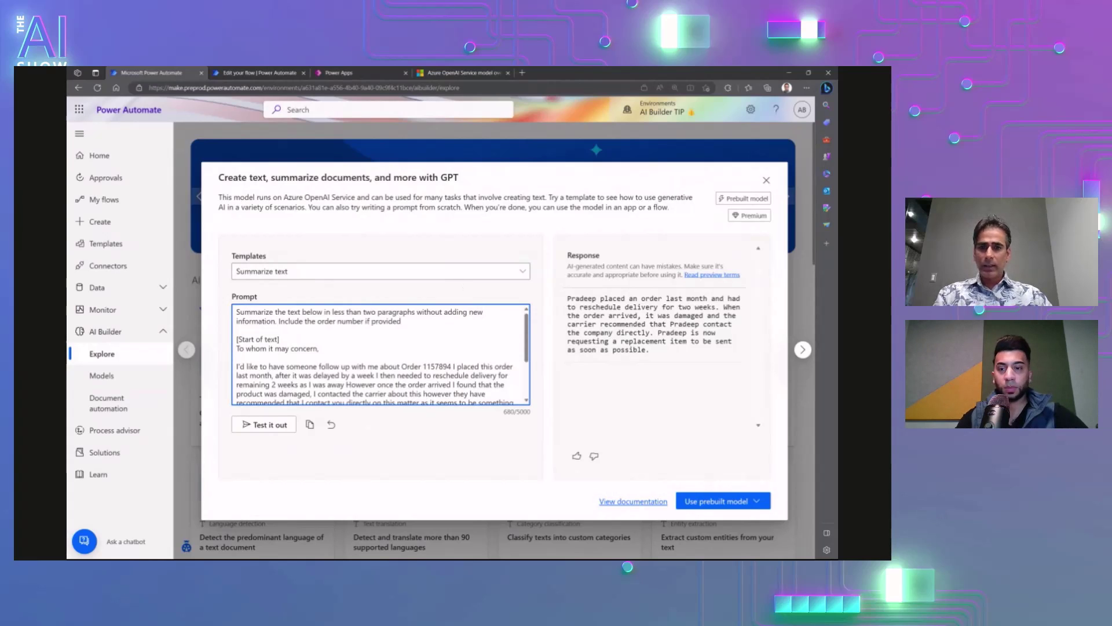
left_click(264, 425)
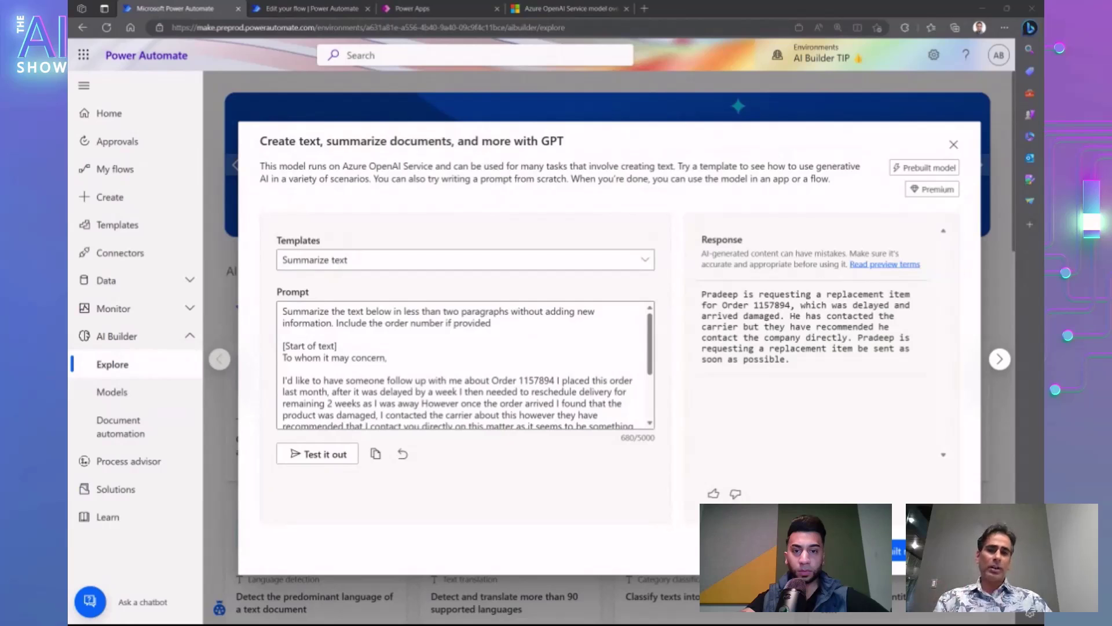
Append "Generate response in the format." with "Order number:" and "Summary:" lines after [End of text], test the prompt, and review it.
scroll(464, 365, "down", 3)
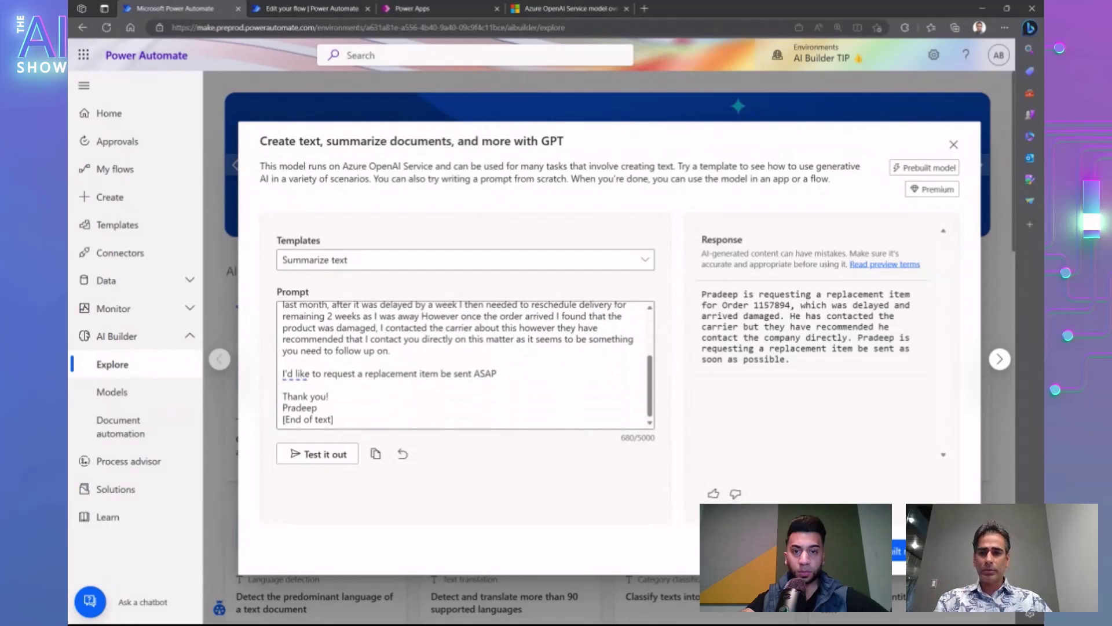
left_click(334, 419)
key("Return")
key("Return")
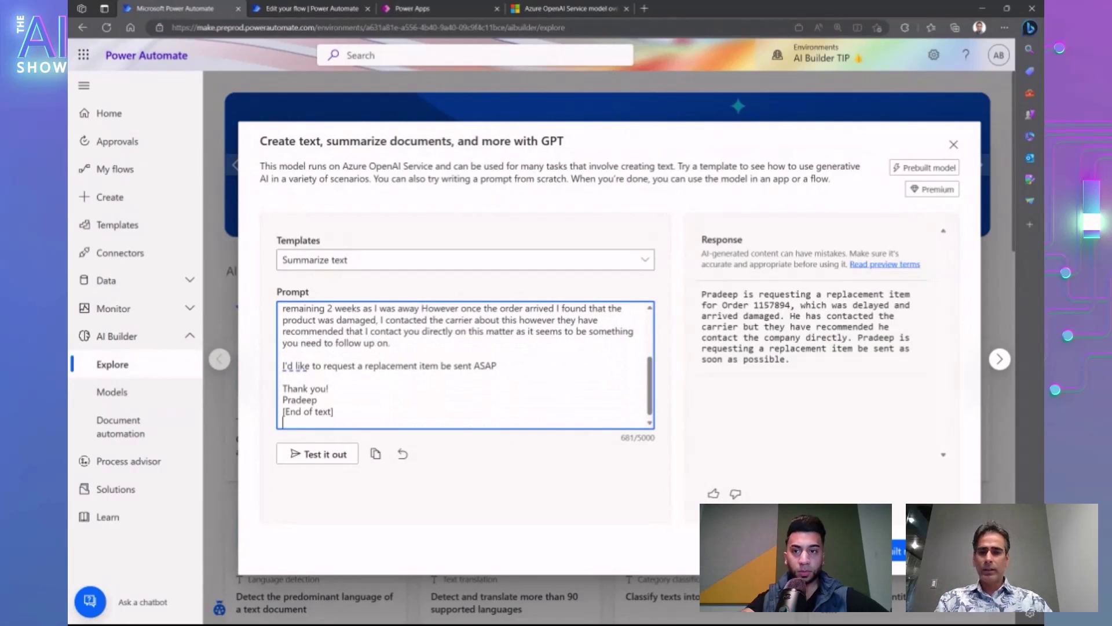
type("Generate response in the format. Order number: Summary:")
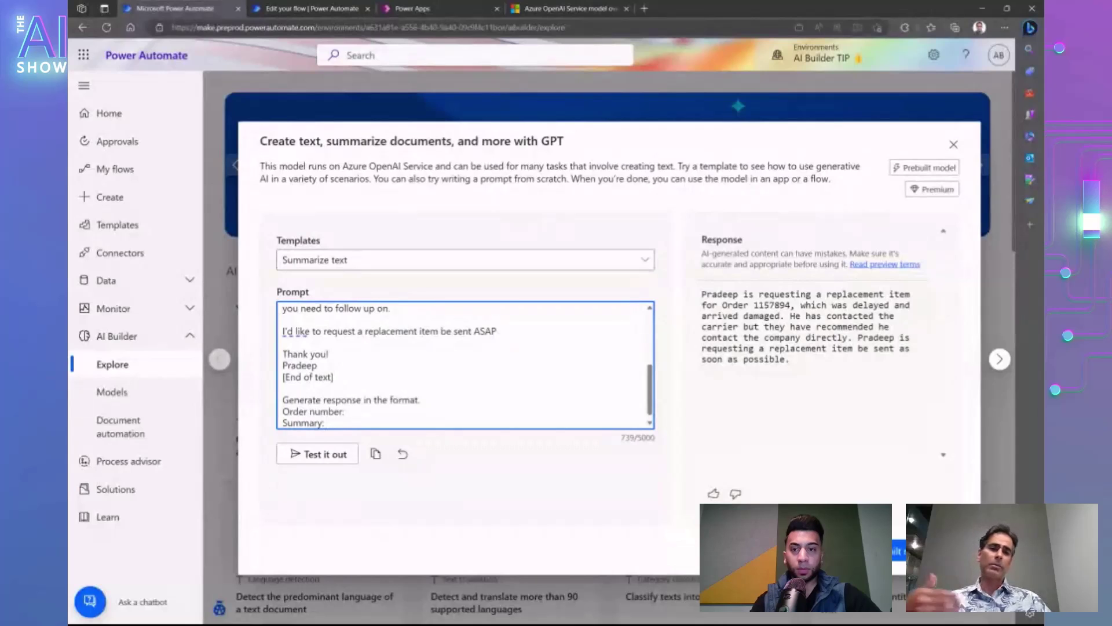
left_click(320, 456)
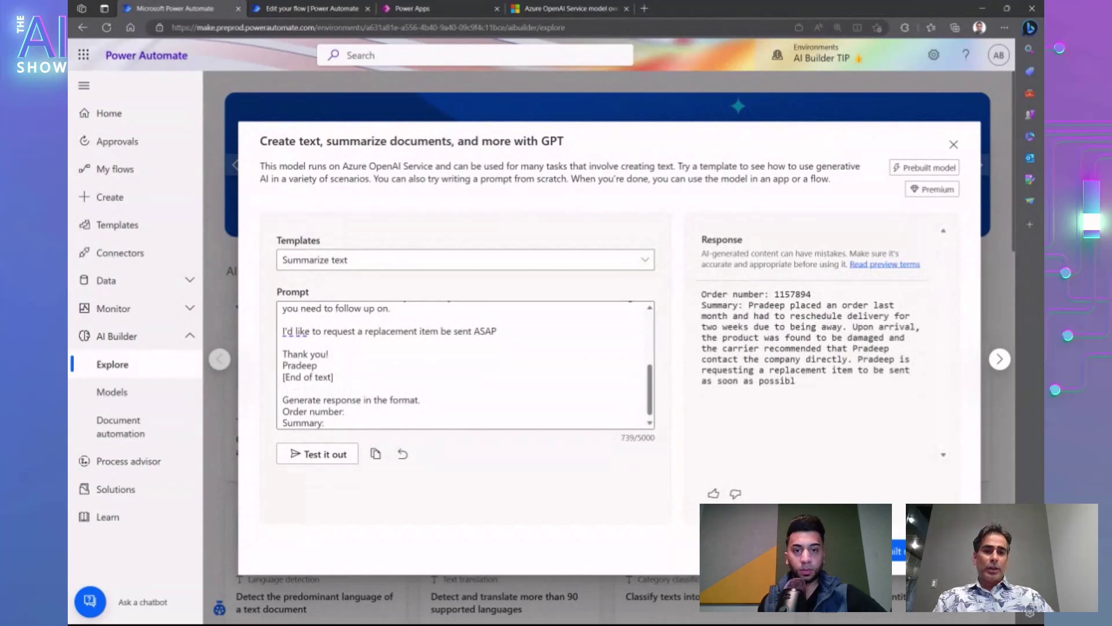
scroll(465, 365, "up", 6)
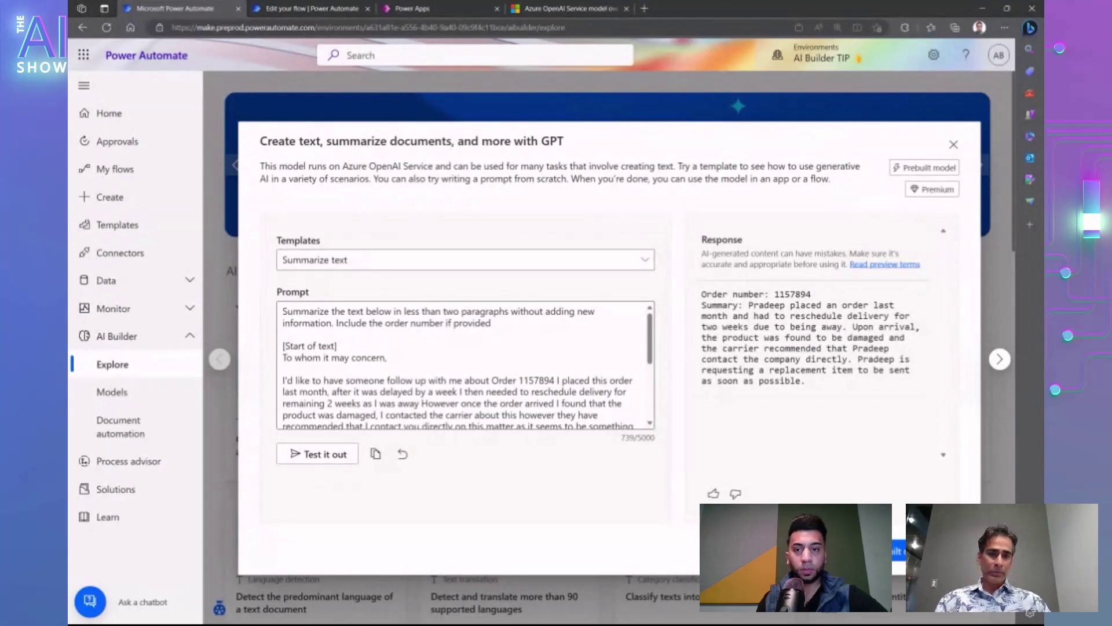
scroll(463, 365, "down", 3)
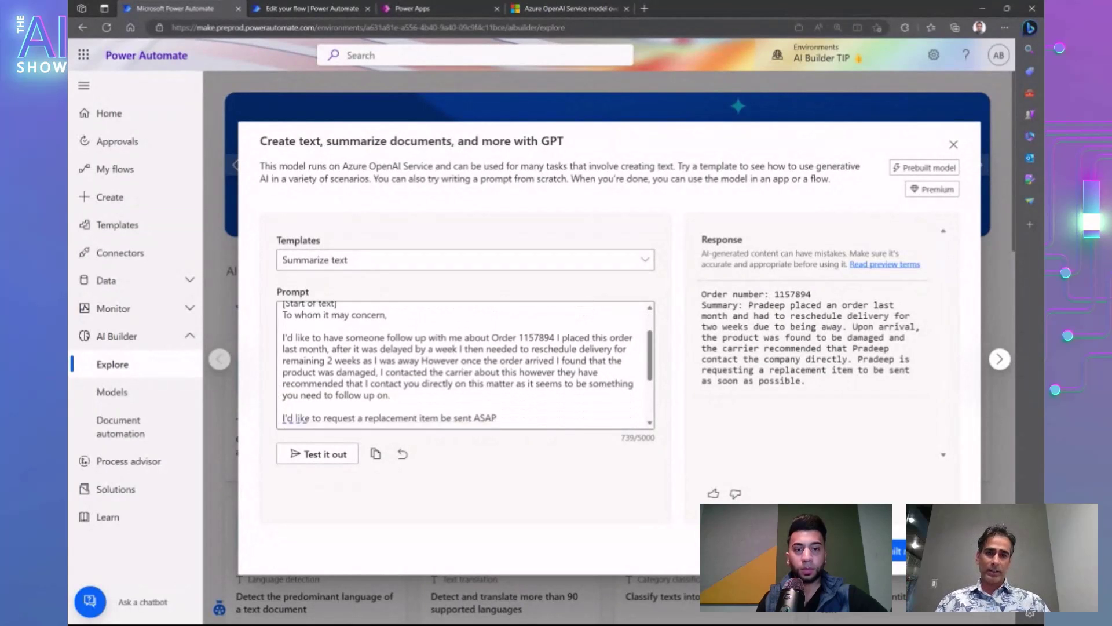
scroll(464, 365, "down", 2)
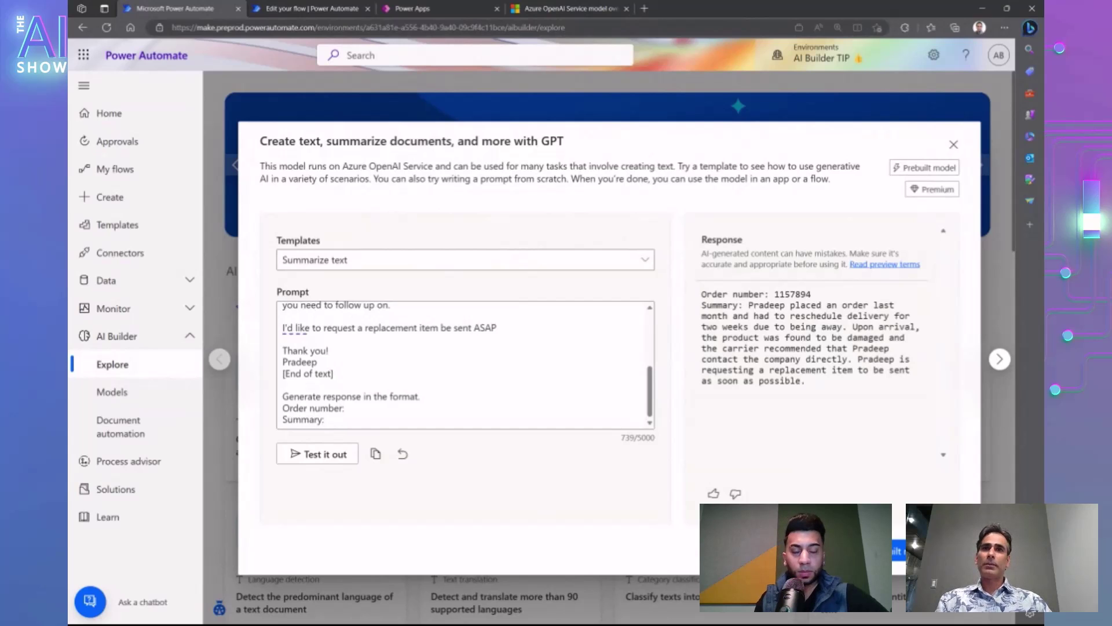
Load the Create blog posts template to preview its prompt and response, and close the GPT model dialog.
left_click(644, 261)
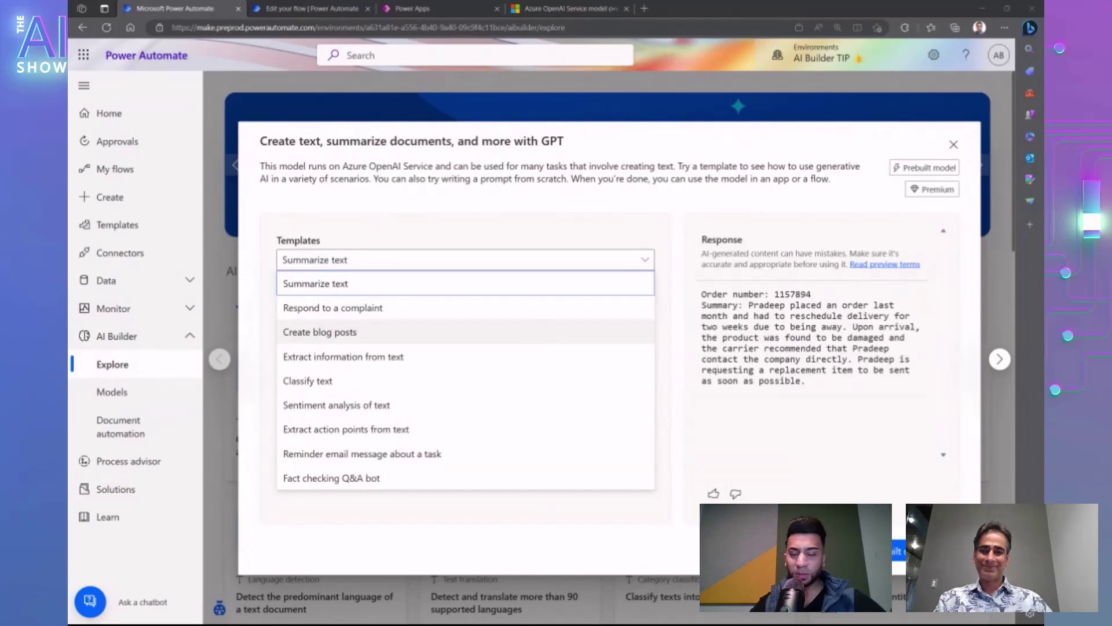
left_click(504, 332)
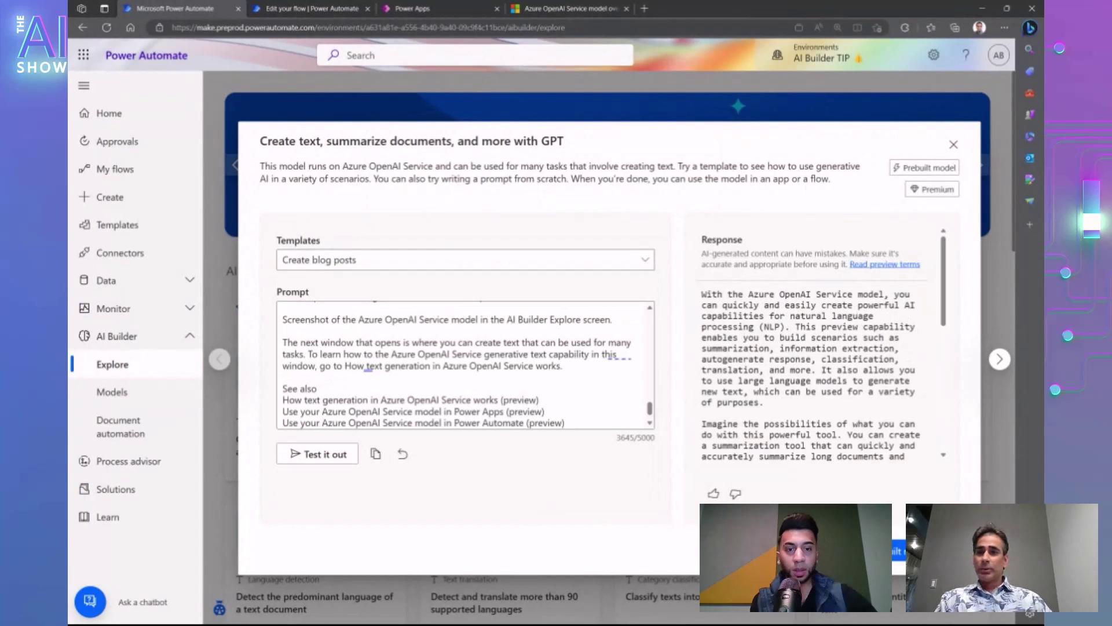
left_click(954, 145)
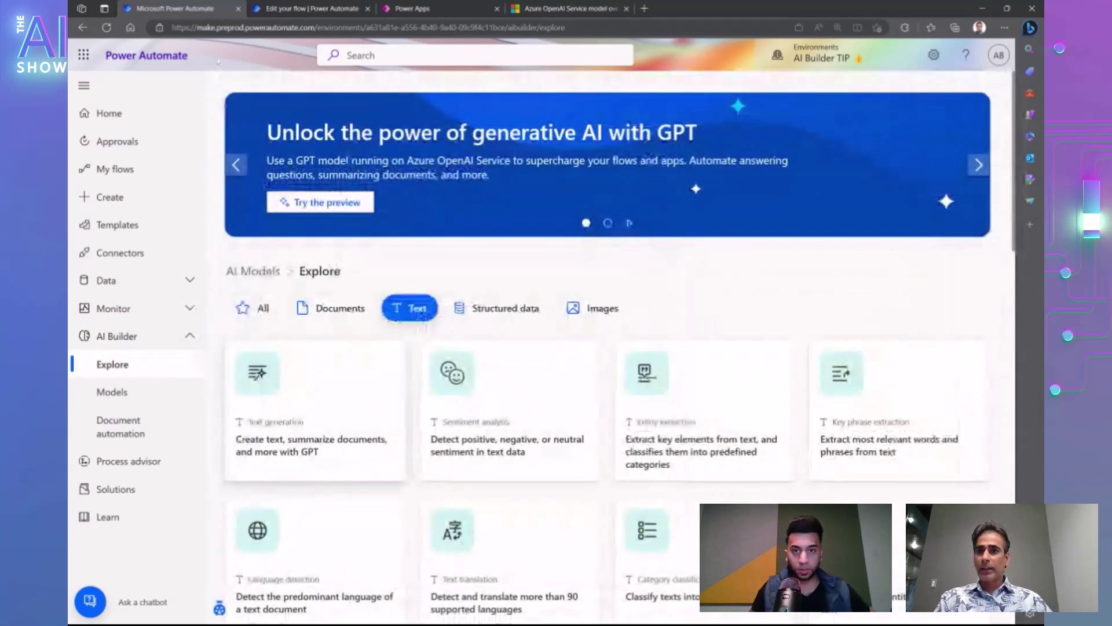
Switch to the customer complaint response flow and inspect the email trigger's advanced options and the Html to text action.
left_click(291, 8)
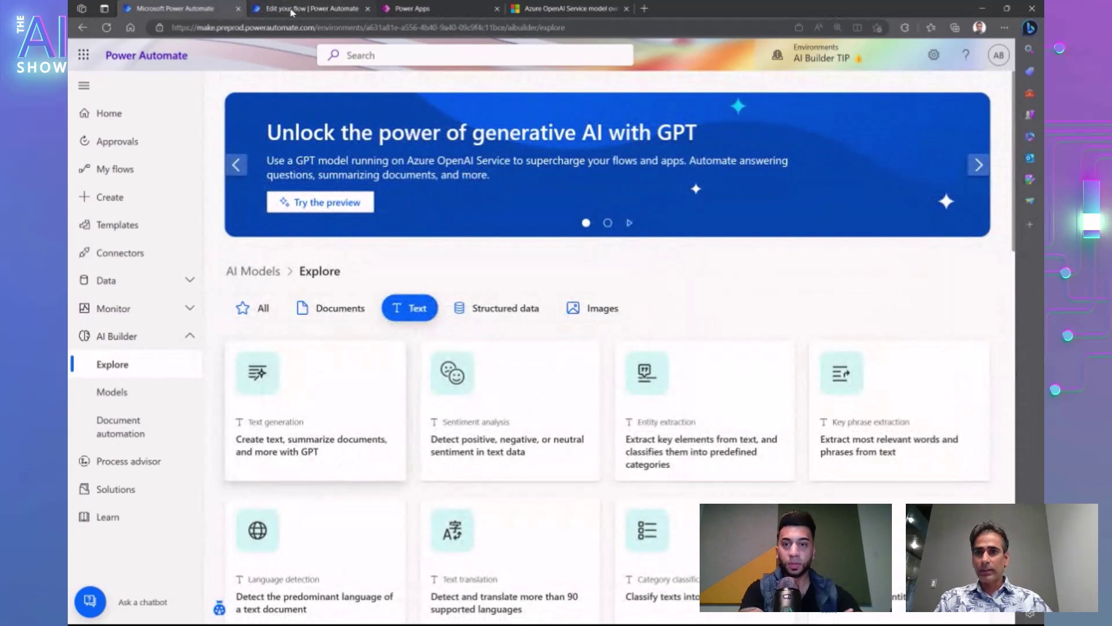
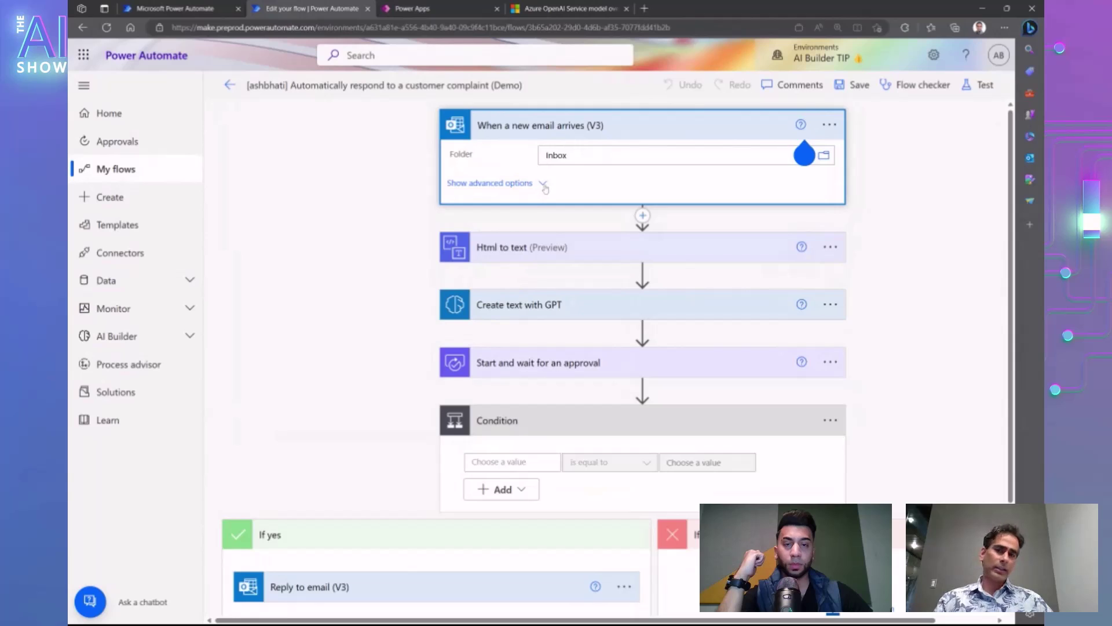
left_click(543, 185)
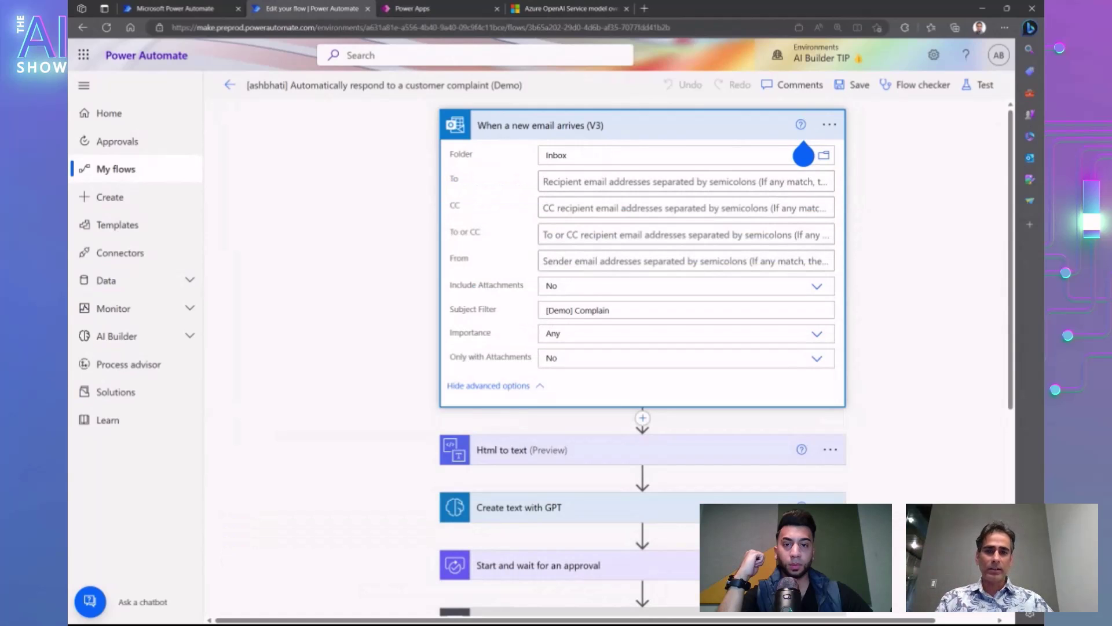
left_click(542, 388)
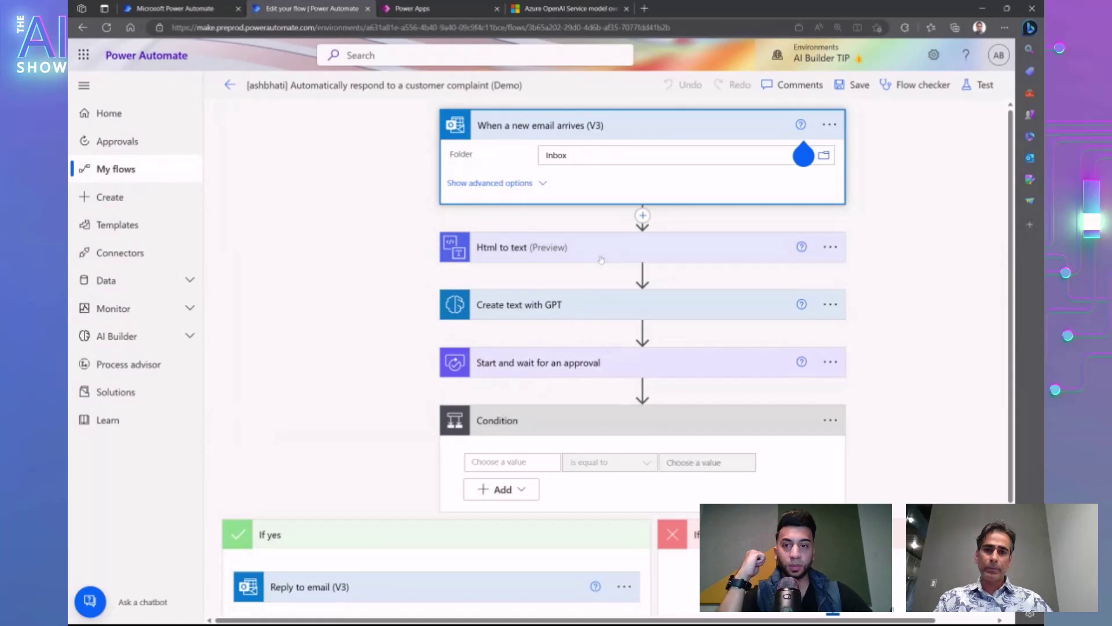
left_click(601, 260)
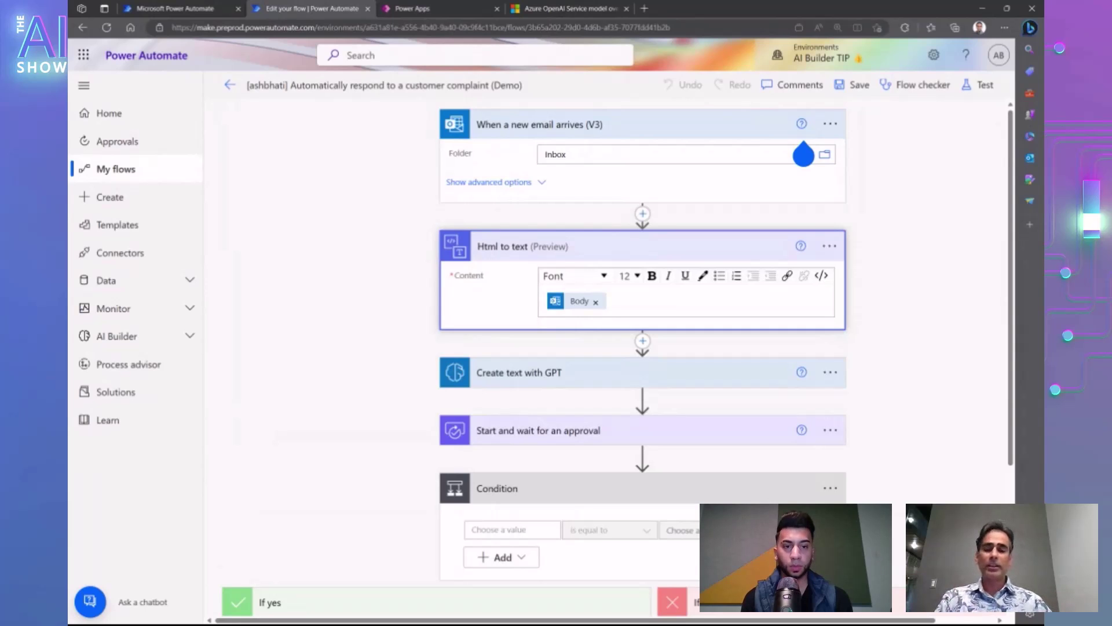
left_click(555, 248)
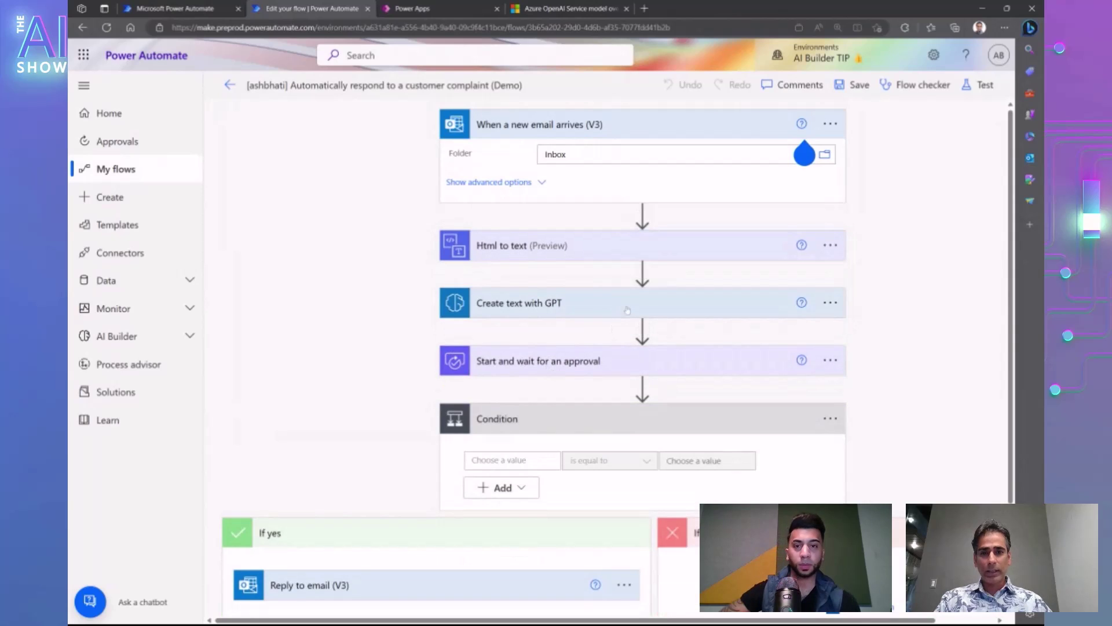
Look at the operations available after Html to text, cancel adding one, and expand the existing Create text with GPT action.
left_click(578, 308)
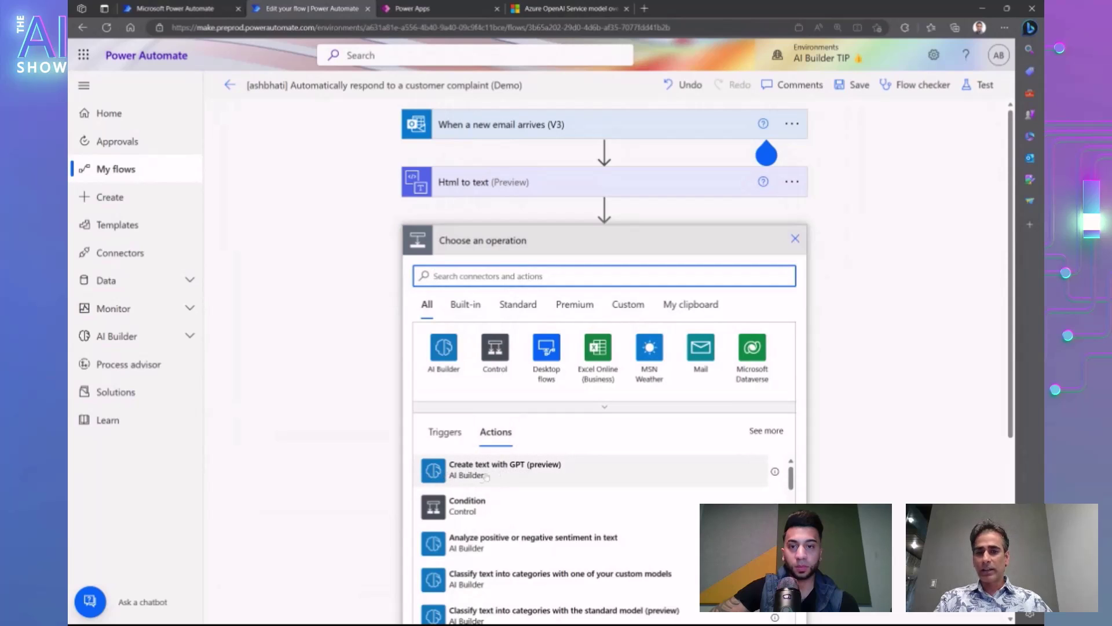
left_click(795, 239)
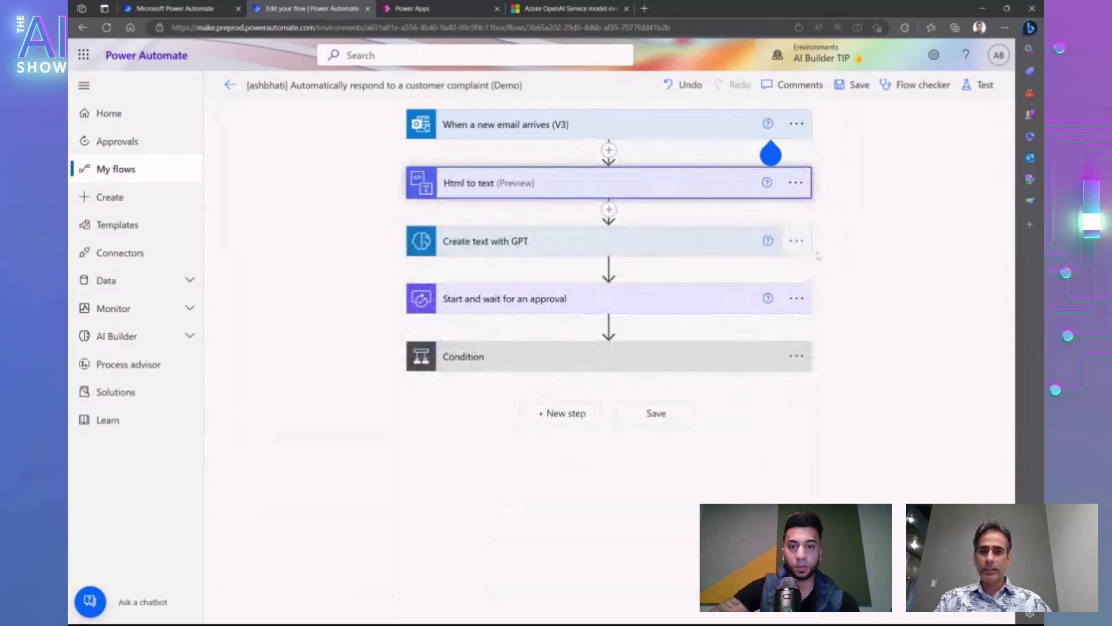
left_click(655, 252)
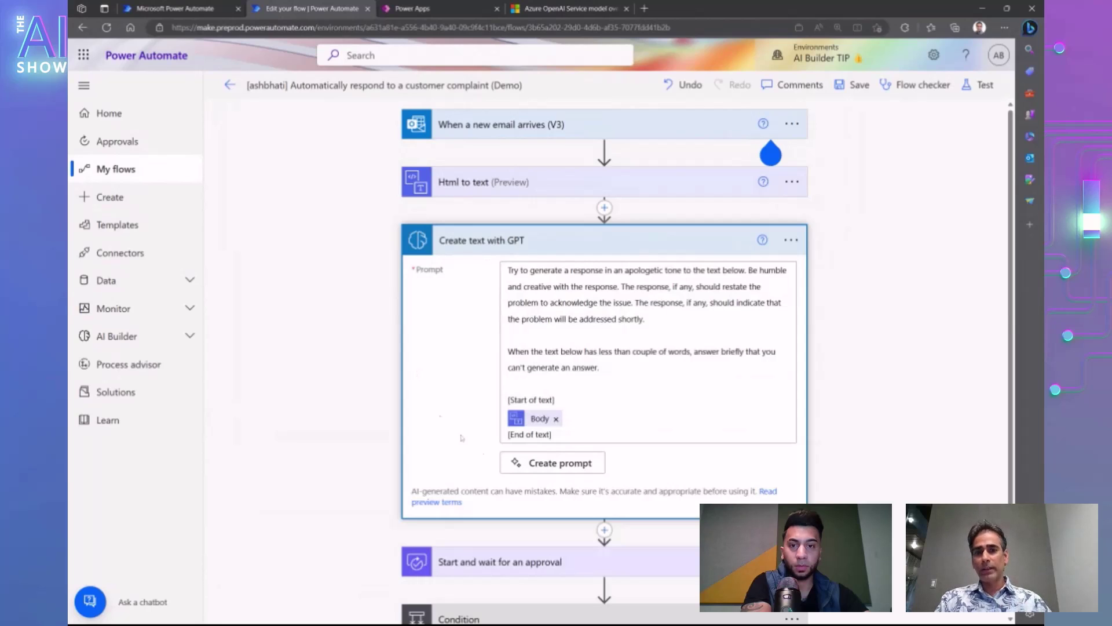
In the GPT action's prompt editor, replace the Body placeholder with the copied sample complaint, test the response, and close without applying.
left_click(575, 468)
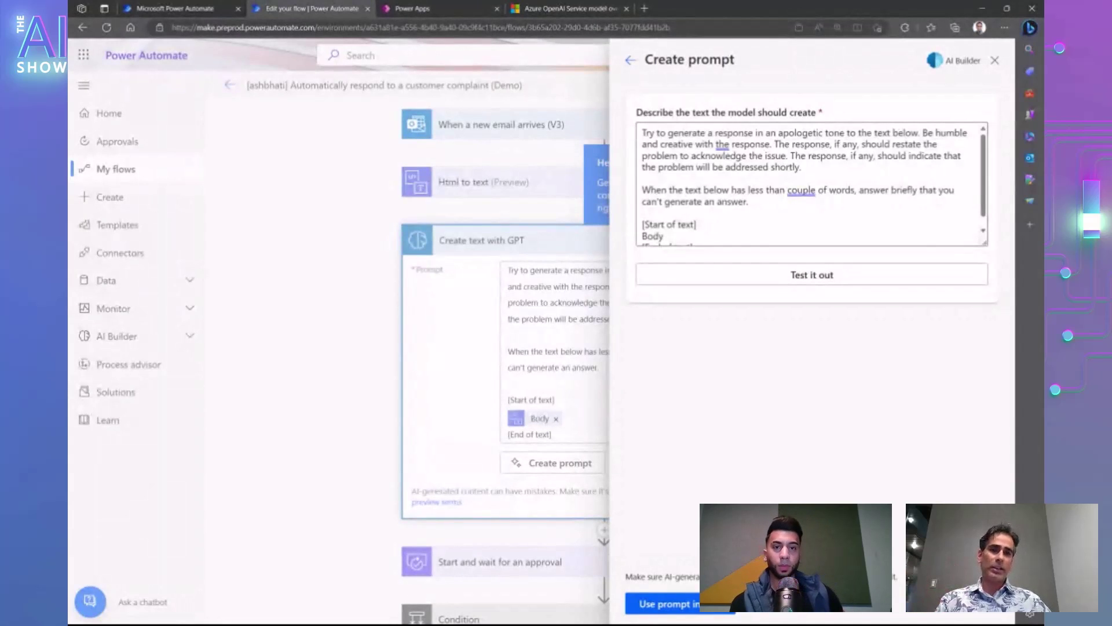
scroll(811, 184, "down", 1)
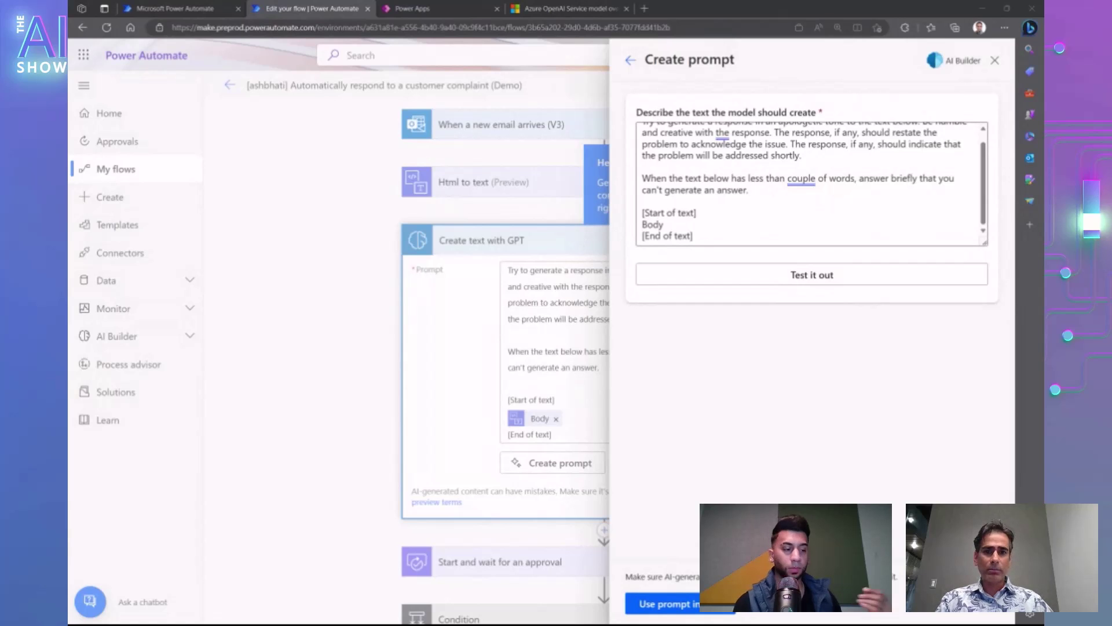
left_click_drag(664, 225, 633, 230)
key("ctrl+v")
scroll(811, 184, "up", 2)
scroll(807, 184, "up", 5)
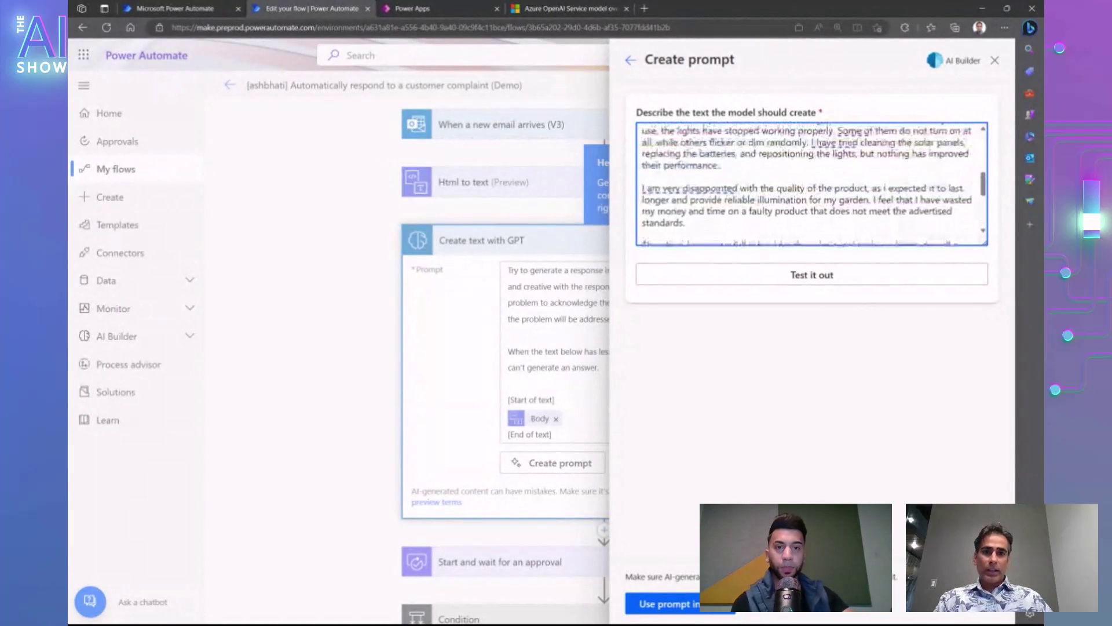
scroll(811, 183, "up", 3)
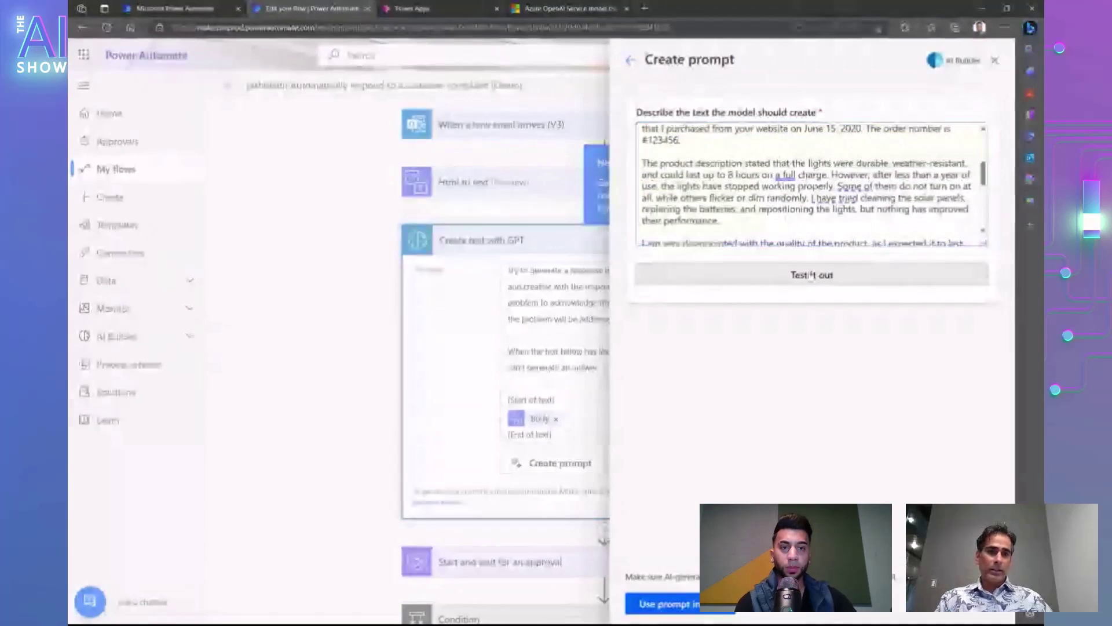
left_click(812, 274)
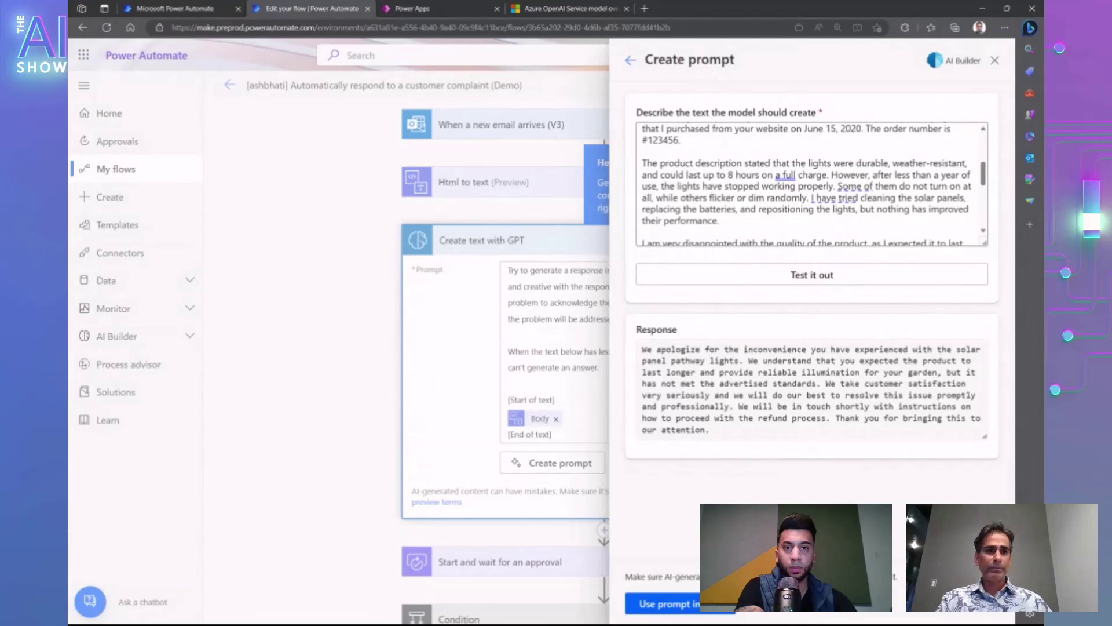
left_click(995, 60)
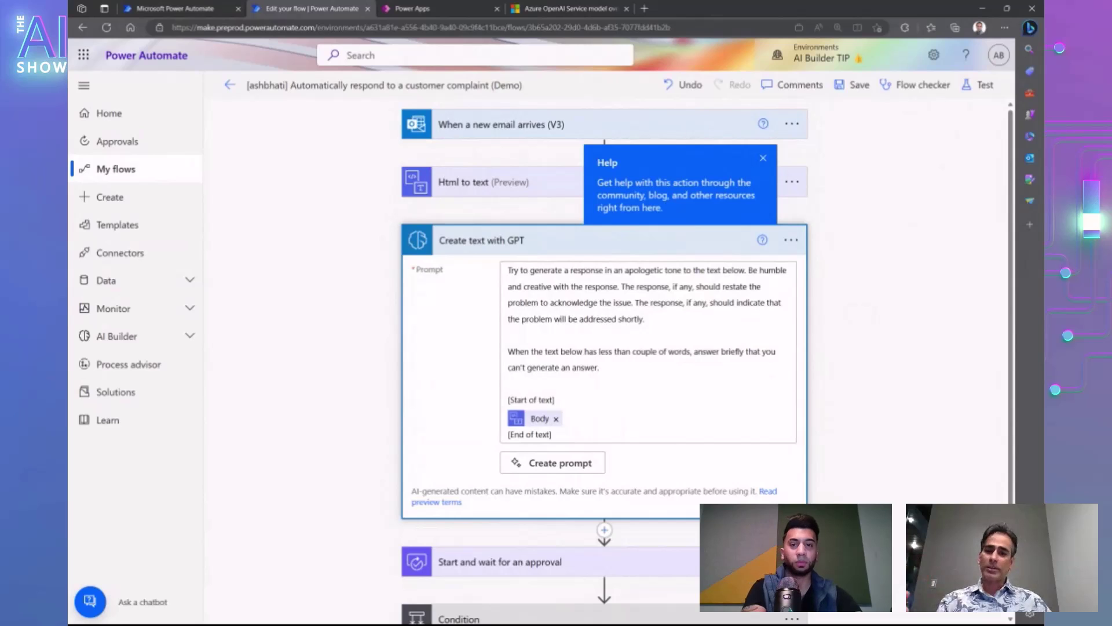
Expand the Start and wait for an approval action and examine its type, title, assignee and details.
scroll(718, 383, "down", 2)
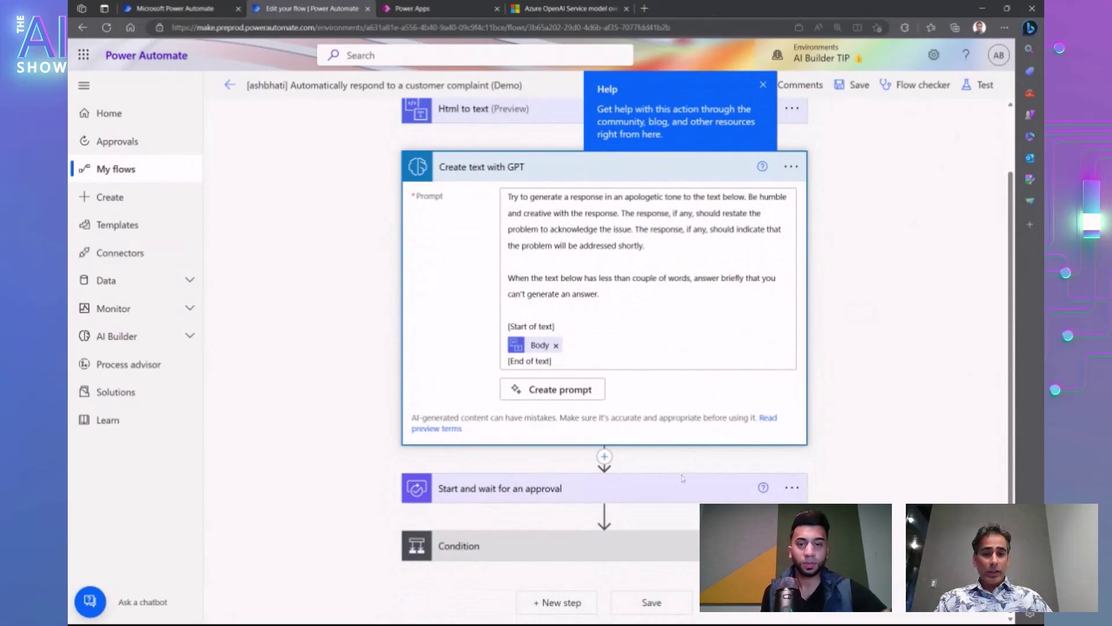
left_click(671, 496)
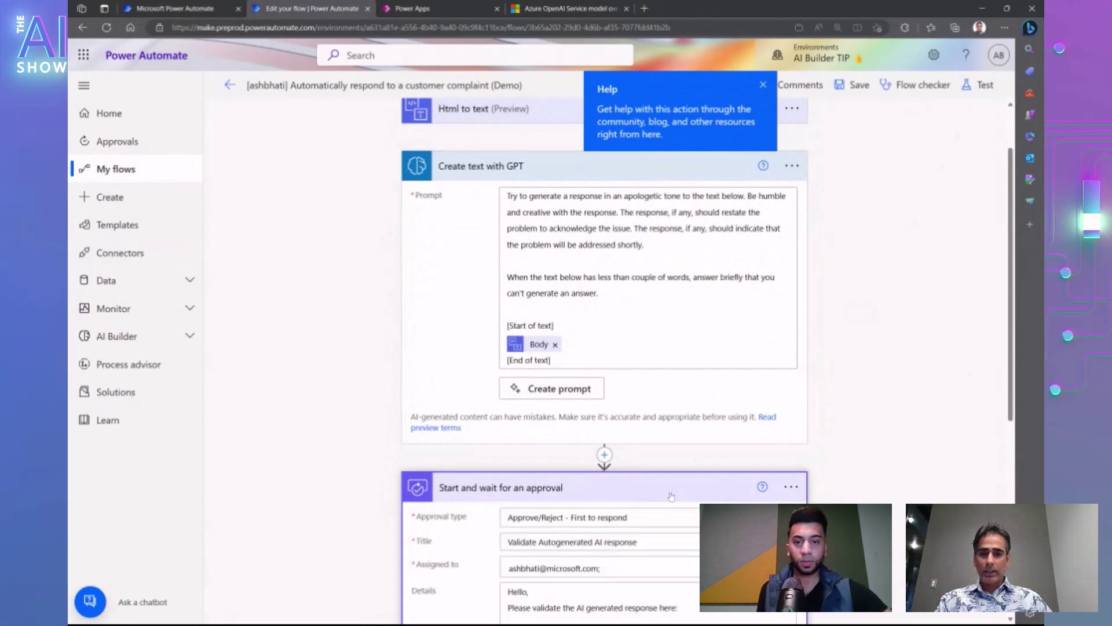
scroll(852, 392, "down", 5)
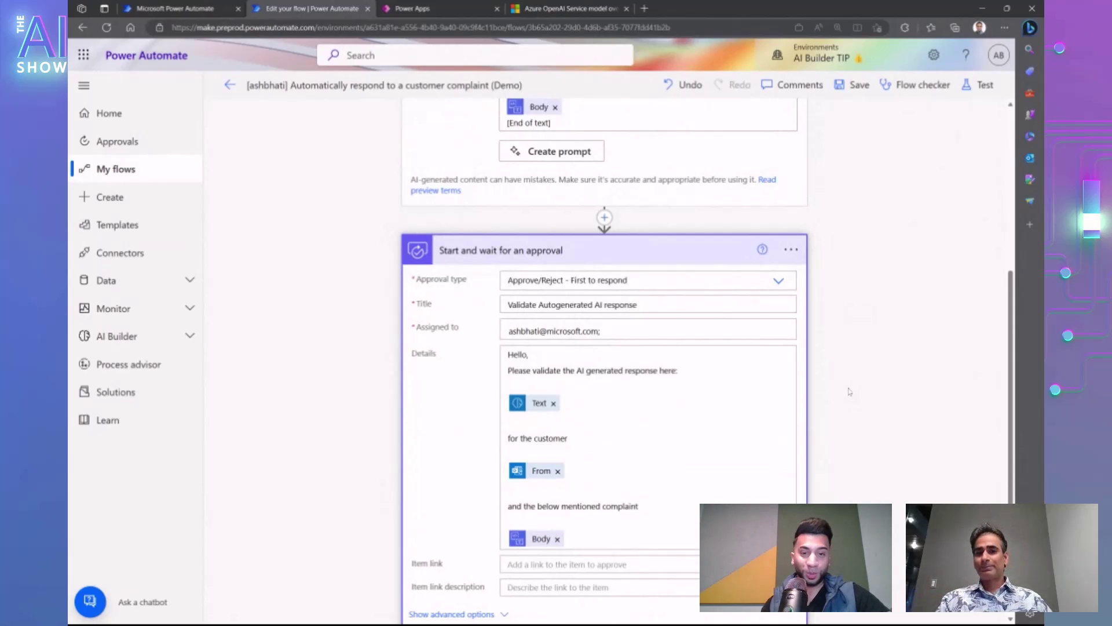
scroll(849, 394, "down", 2)
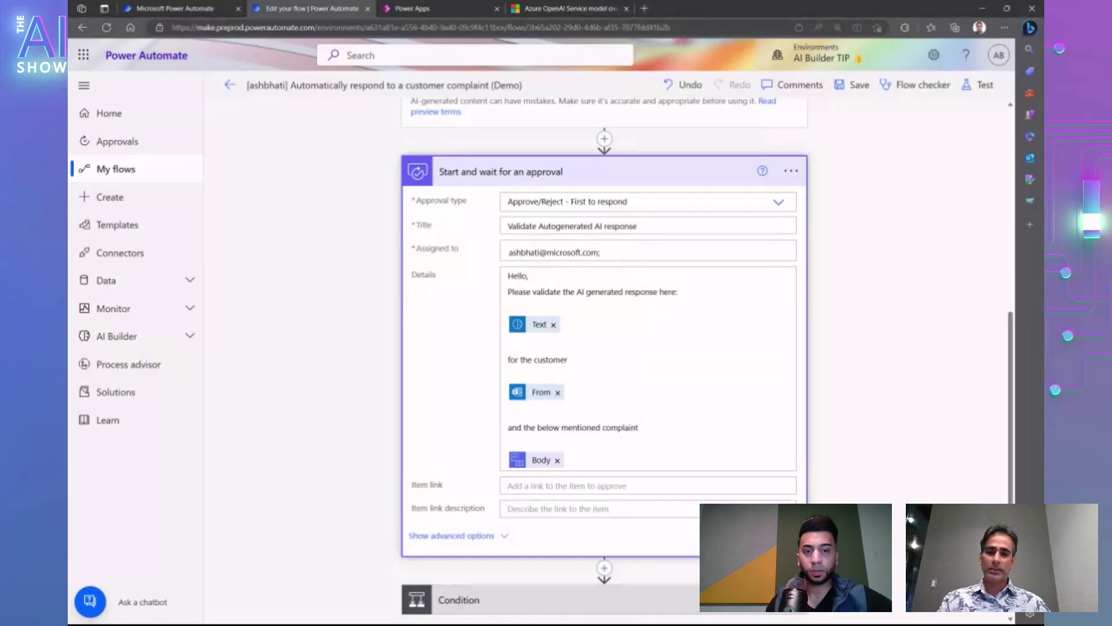
scroll(645, 547, "down", 1)
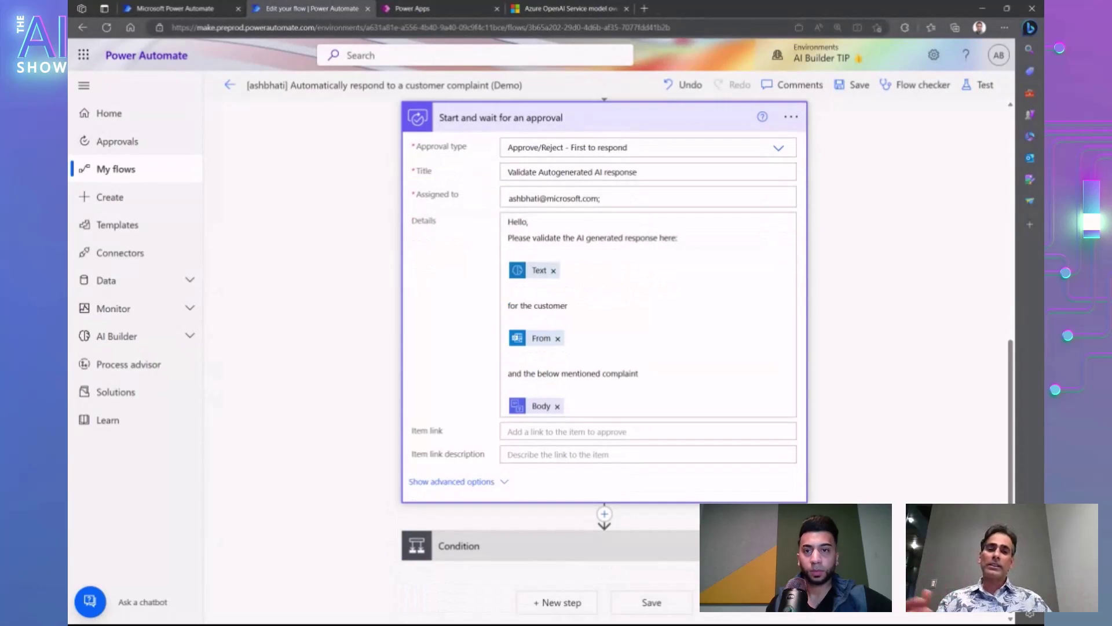
Expand the Condition to review its If yes and If no branches, and save the flow.
left_click(645, 547)
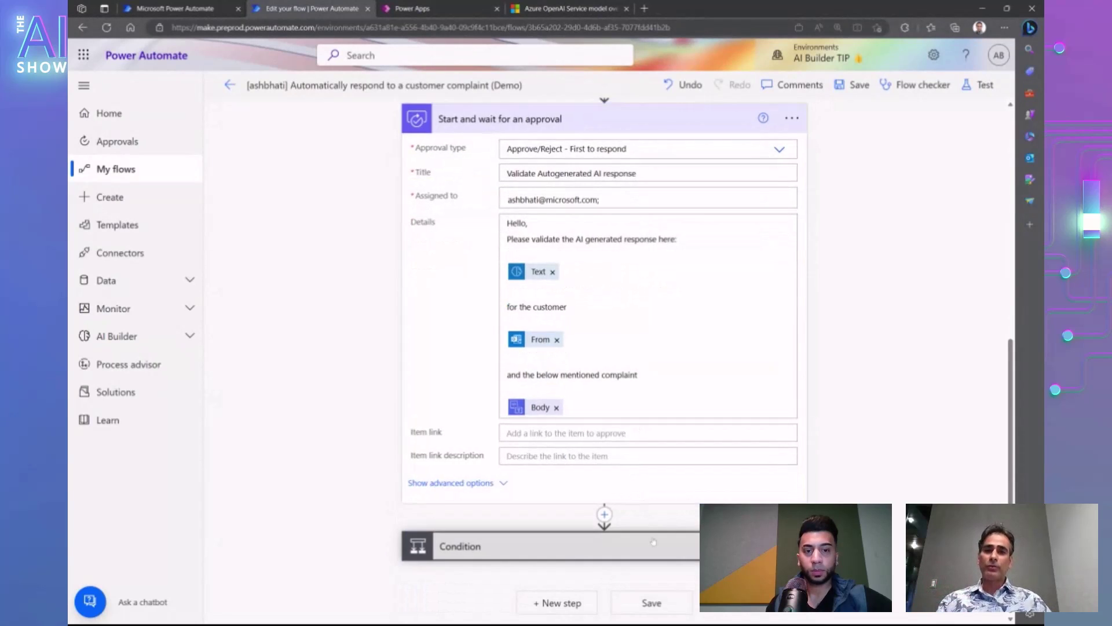
scroll(916, 407, "down", 4)
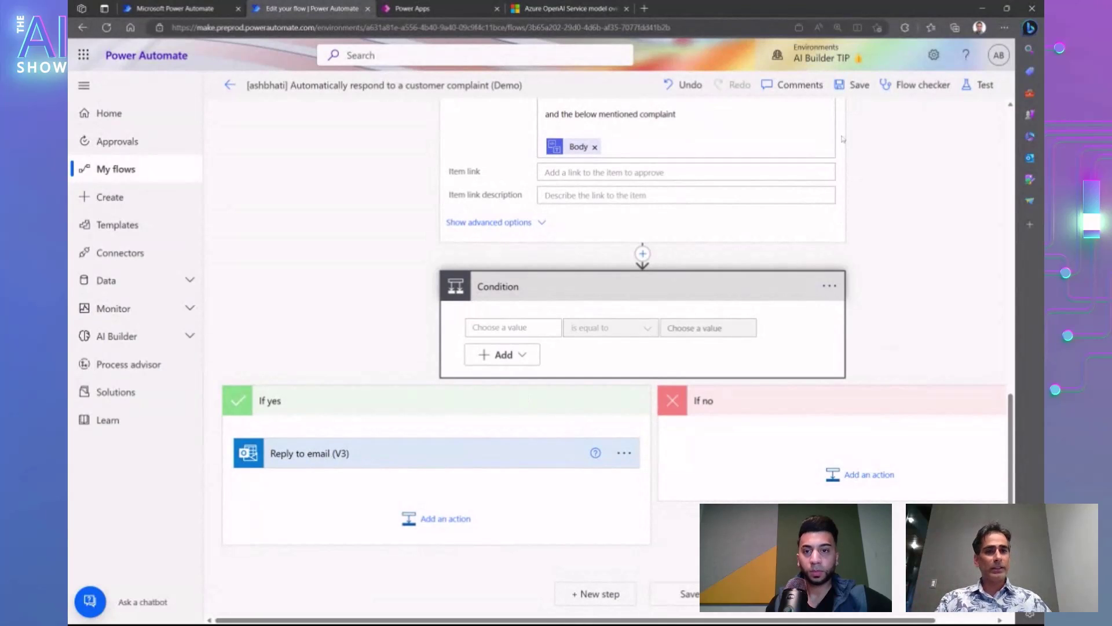
left_click(854, 87)
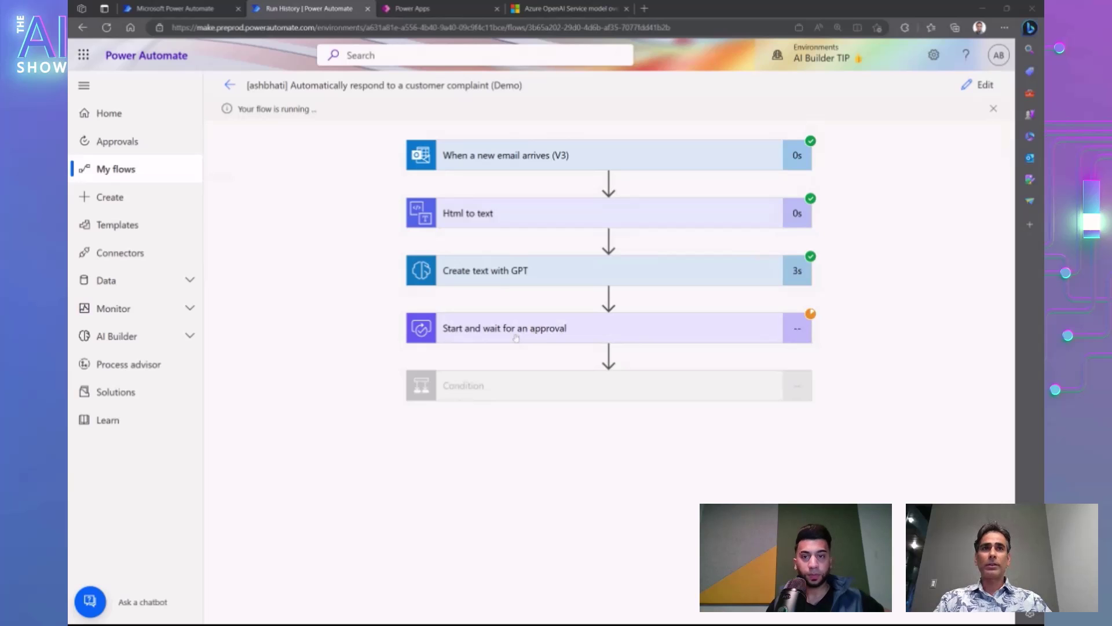
Open the newest received approval request, Validate Autogenerated AI response, and read through the AI-generated reply and the original customer complaint.
left_click(124, 149)
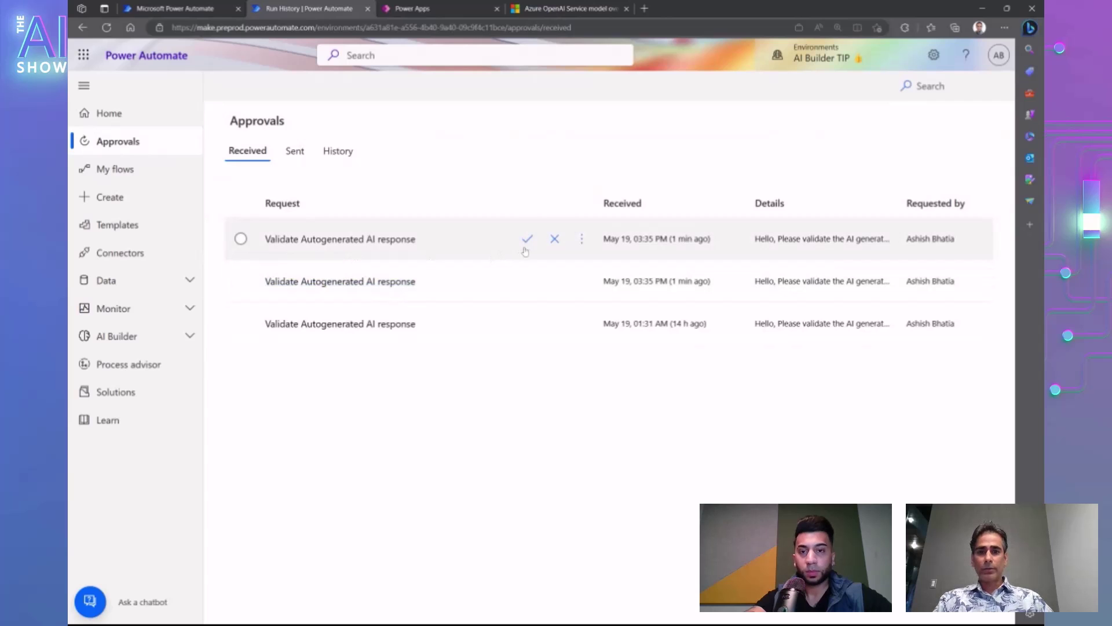
left_click(329, 239)
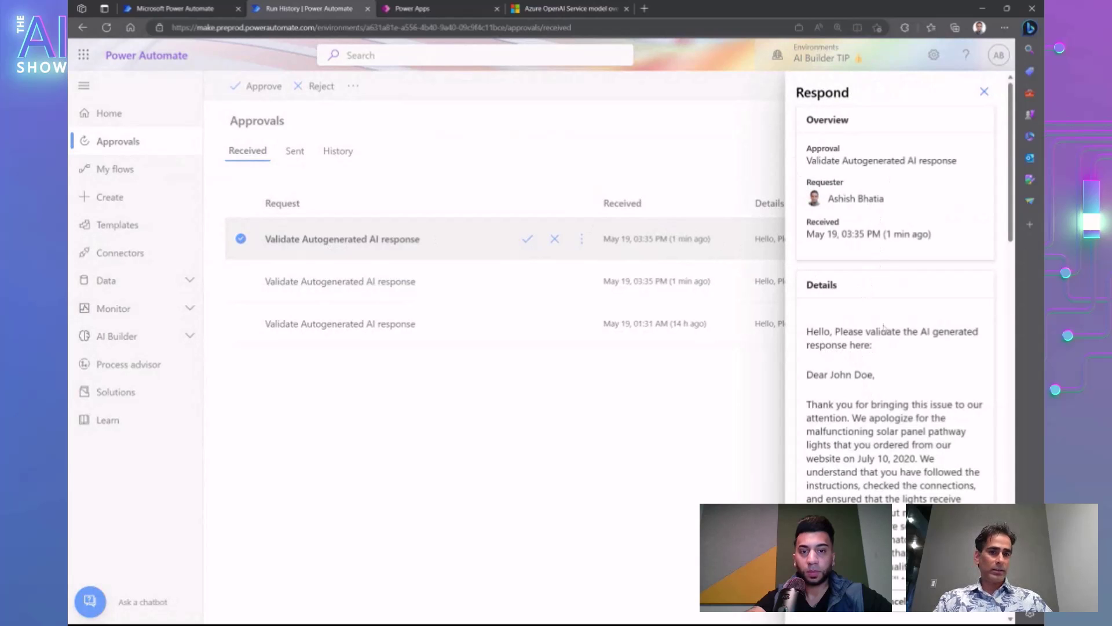
scroll(912, 354, "down", 2)
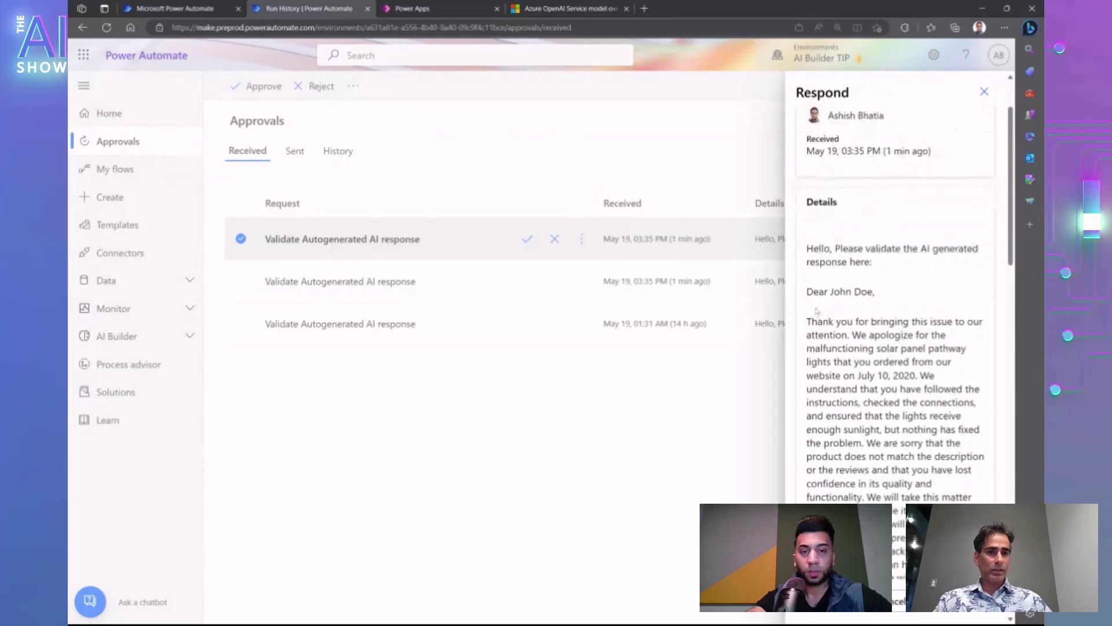
scroll(928, 301, "down", 5)
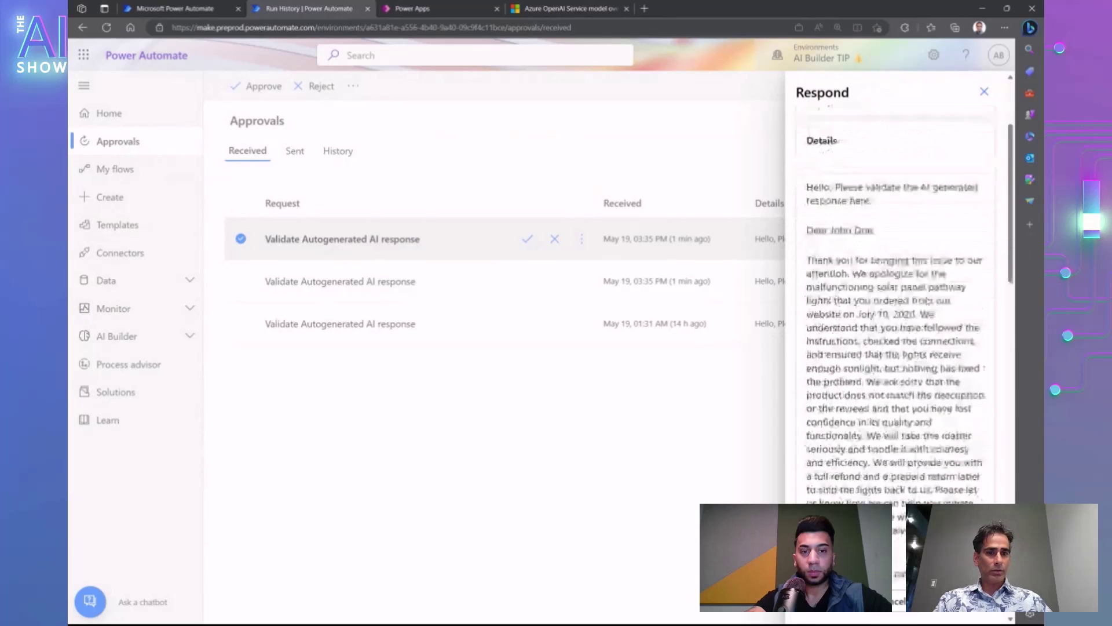
scroll(928, 301, "up", 3)
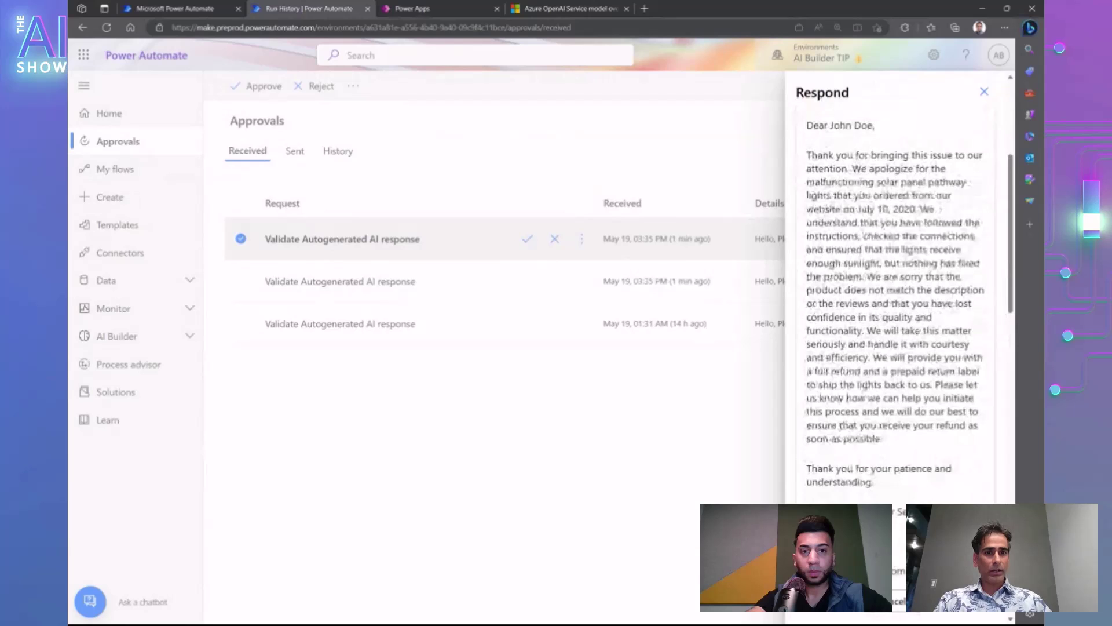
scroll(929, 311, "down", 1)
scroll(927, 313, "down", 3)
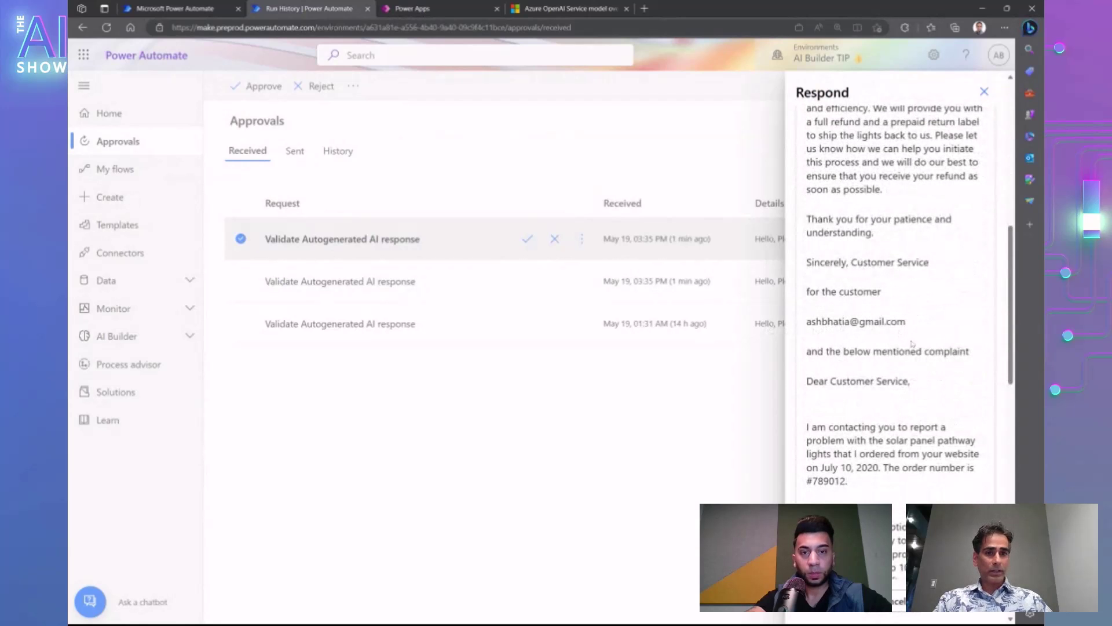
scroll(812, 321, "down", 4)
scroll(893, 313, "down", 2)
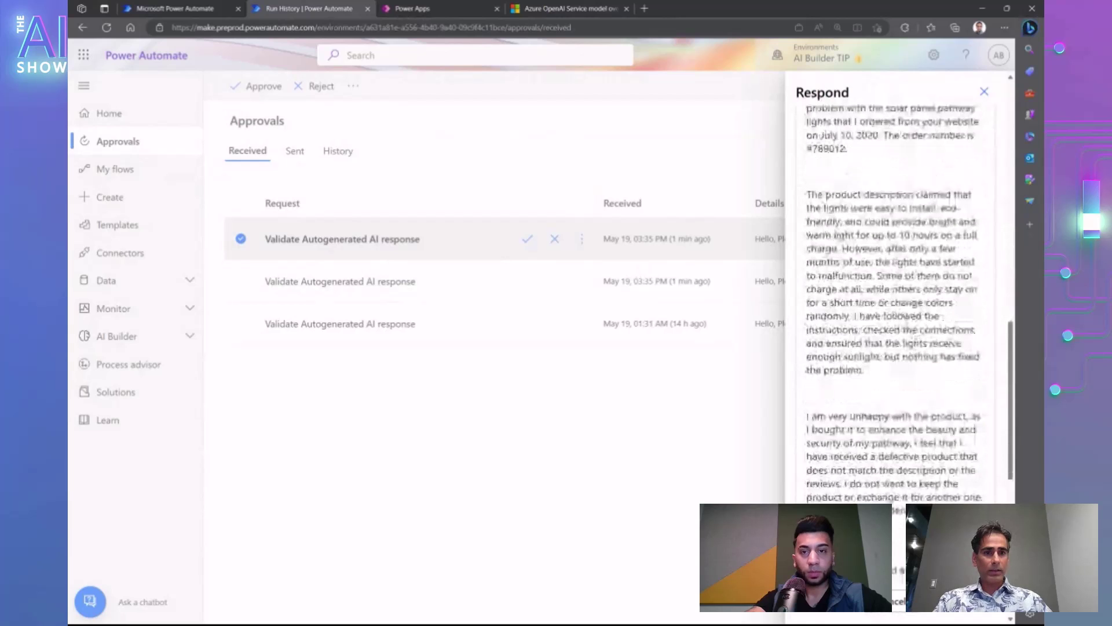
scroll(892, 312, "down", 2)
scroll(786, 147, "down", 5)
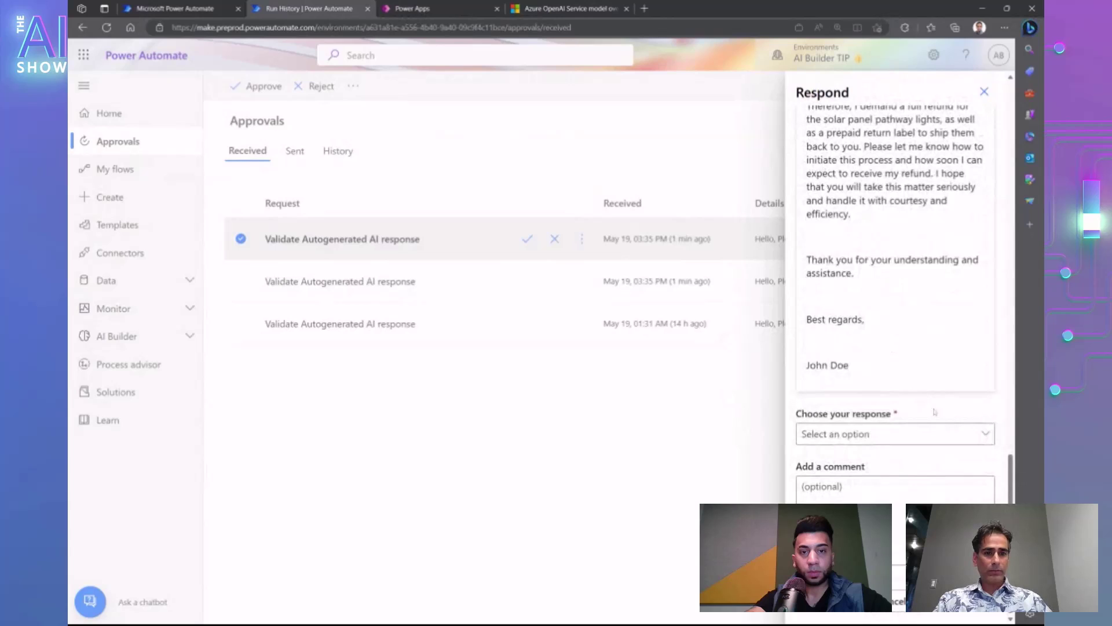
Respond to the selected approval request with Approve and return to the flow's run page.
left_click(957, 433)
left_click(883, 467)
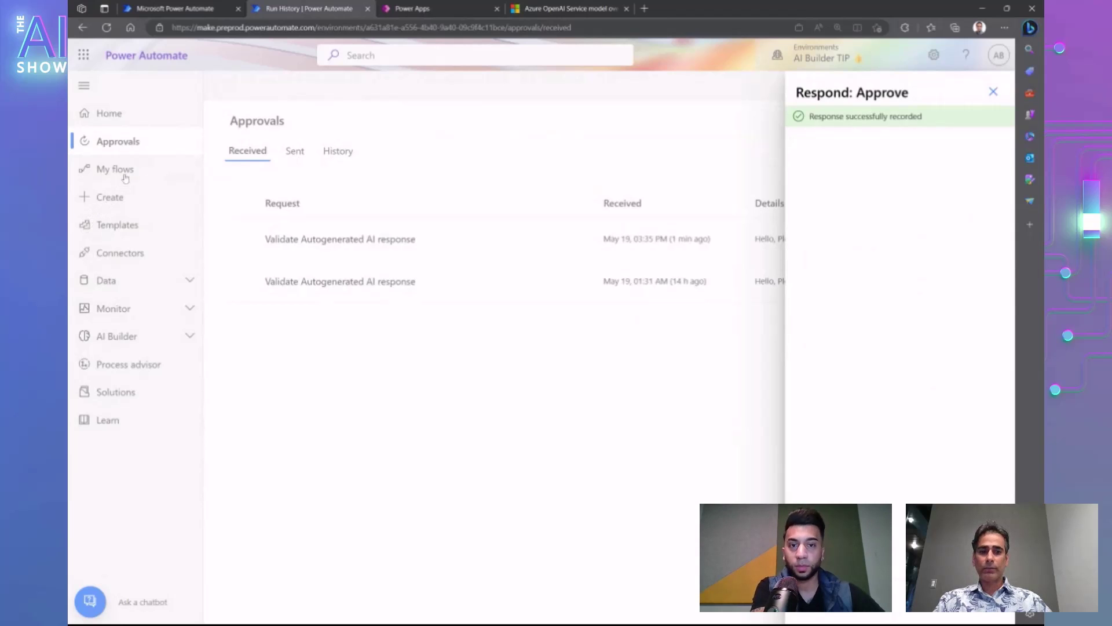
key("alt+Left")
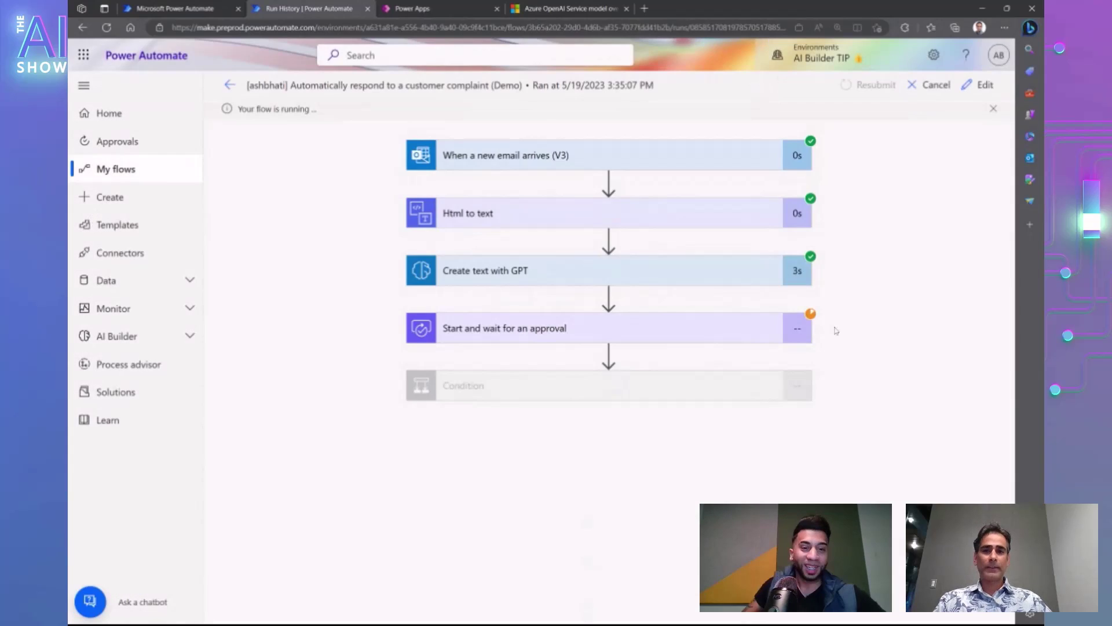